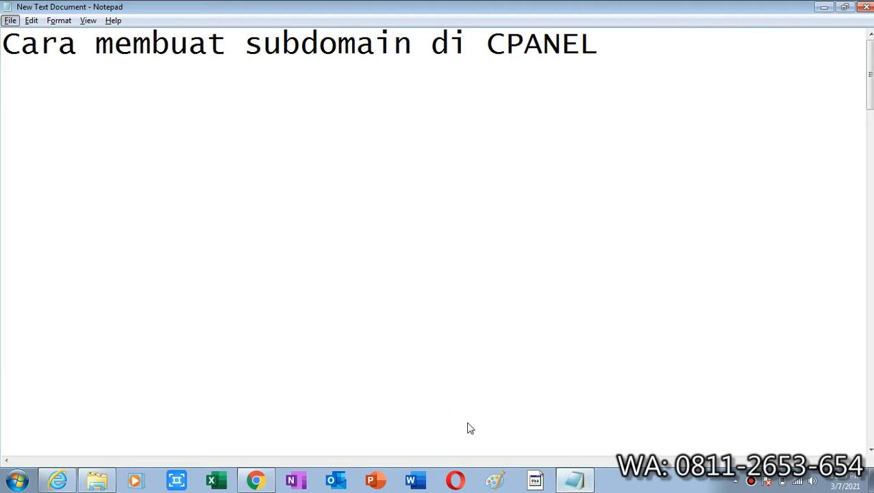
{"action": "left_click", "coordinate": [152, 135]}
{"action": "left_click", "coordinate": [131, 115]}
{"action": "type", "text": "domain"}
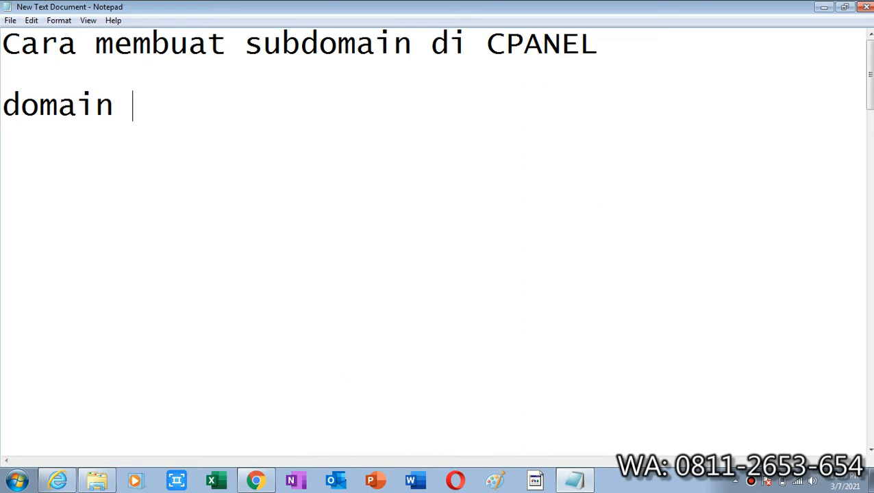
{"action": "type", "text": " -> alamat"}
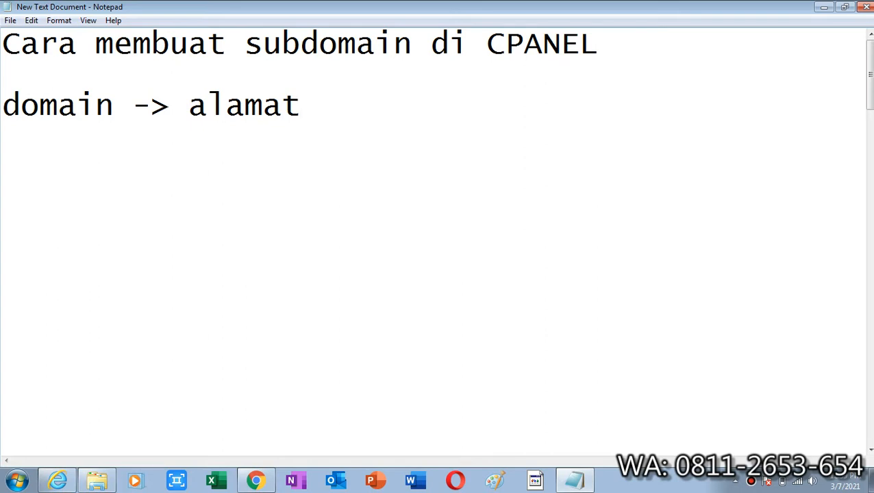
{"action": "type", "text": ": www."}
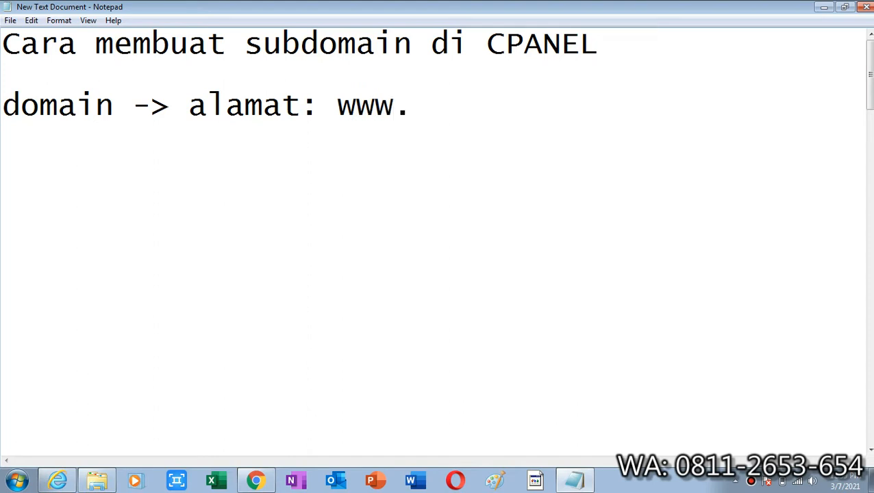
{"action": "type", "text": "nam"}
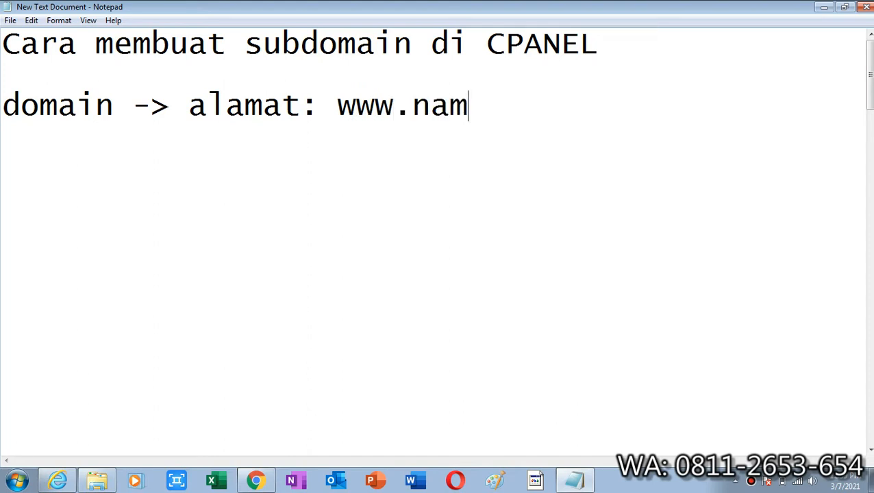
{"action": "type", "text": "adomain.com"}
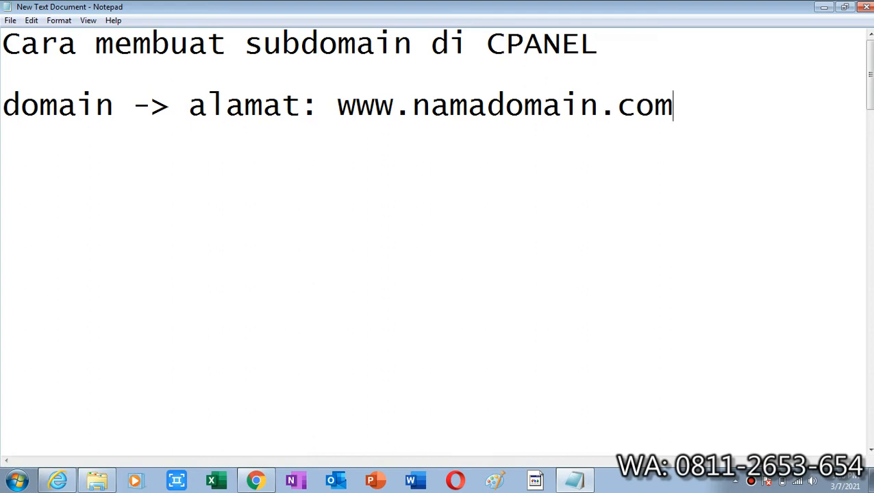
Add the line "namasubdomain.namadomain.com" below the domain line, separated by a blank line
{"action": "key", "text": "Return"}
{"action": "key", "text": "Return"}
{"action": "type", "text": "namasu"}
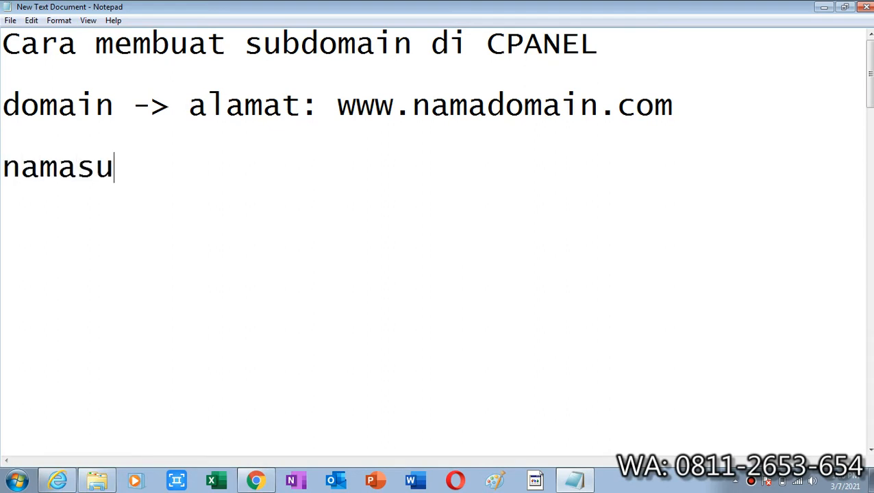
{"action": "type", "text": "bdomain."}
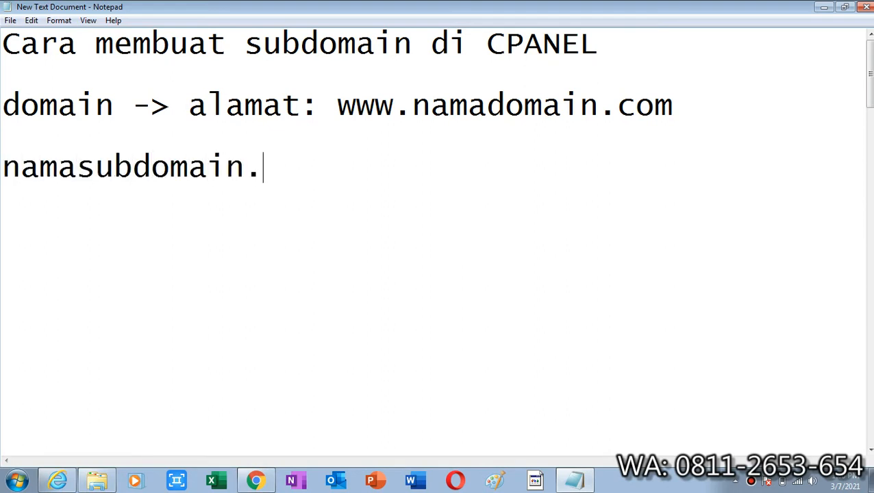
{"action": "type", "text": "namad"}
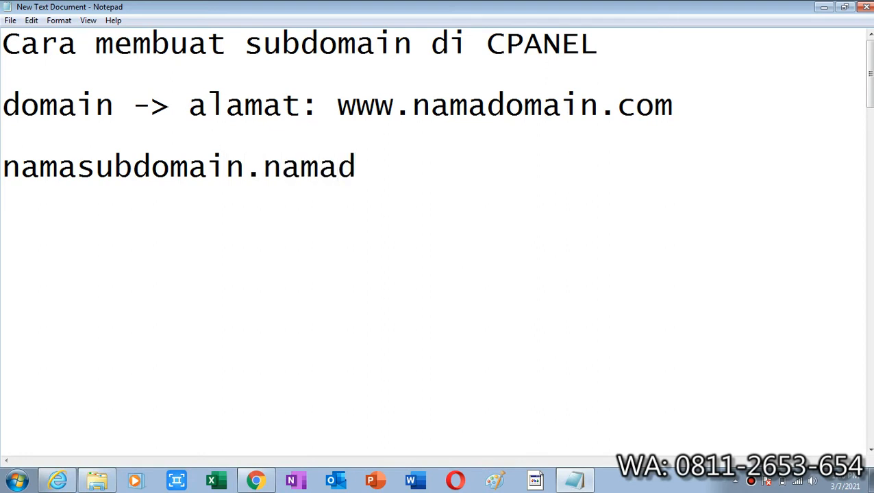
{"action": "type", "text": "pma"}
{"action": "key", "text": "BackSpace"}
{"action": "key", "text": "BackSpace"}
{"action": "key", "text": "BackSpace"}
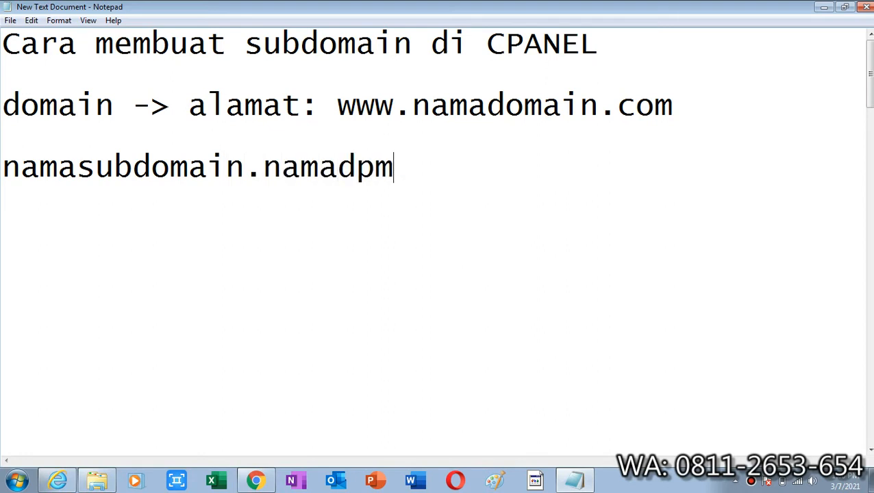
{"action": "type", "text": "omain"}
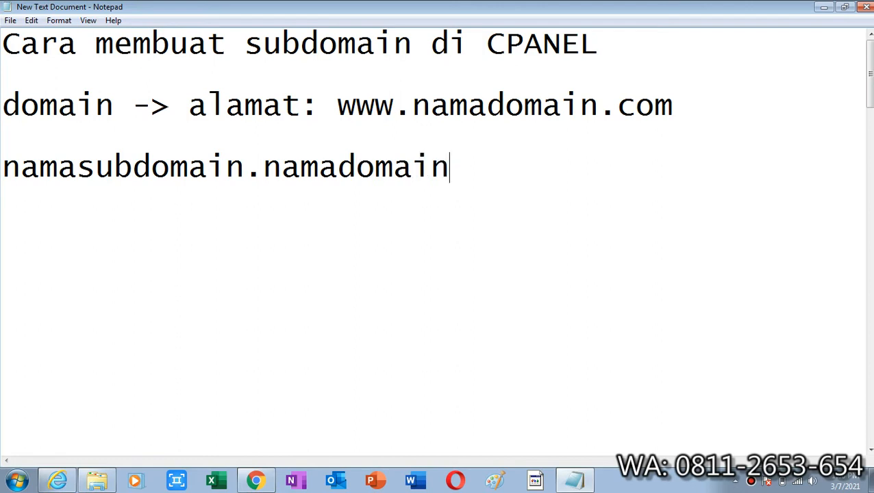
{"action": "type", "text": ".com"}
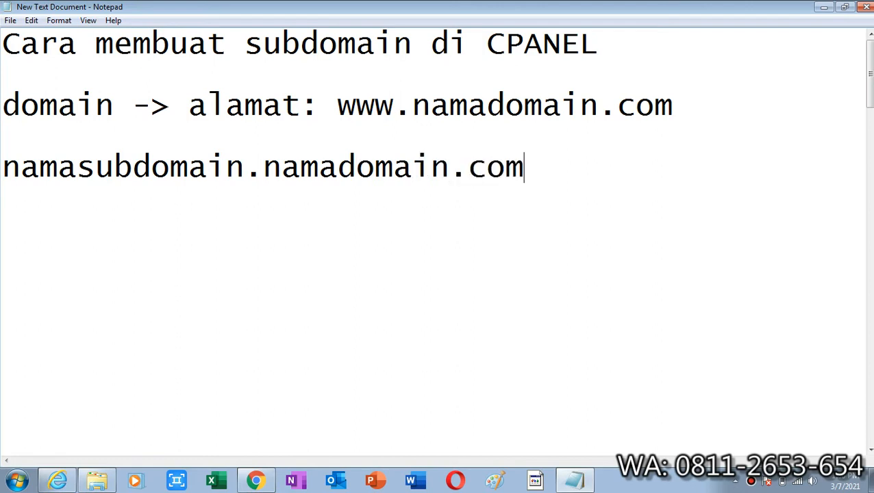
Insert the label "subdomain -> " in front of namasubdomain.namadomain.com and leave blank lines below it
{"action": "key", "text": "Return"}
{"action": "key", "text": "Return"}
{"action": "key", "text": "Up"}
{"action": "key", "text": "Up"}
{"action": "type", "text": "subdp"}
{"action": "type", "text": "ai"}
{"action": "key", "text": "BackSpace"}
{"action": "key", "text": "BackSpace"}
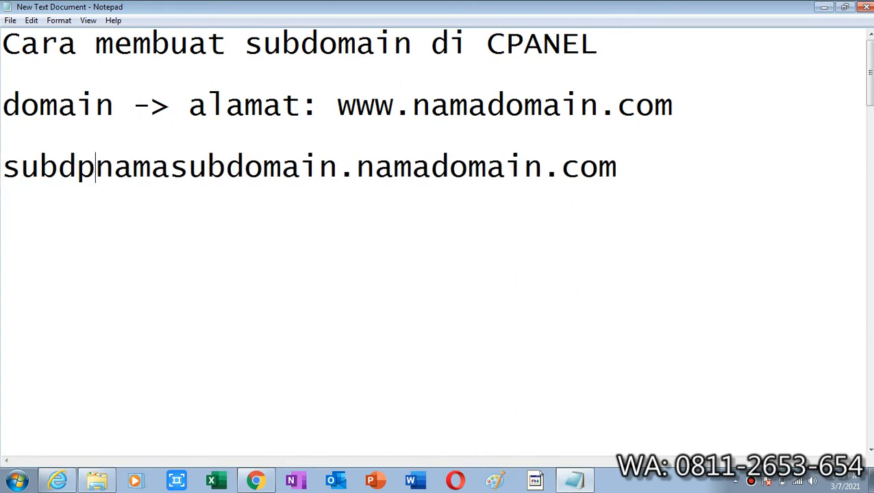
{"action": "key", "text": "BackSpace"}
{"action": "type", "text": "omain -"}
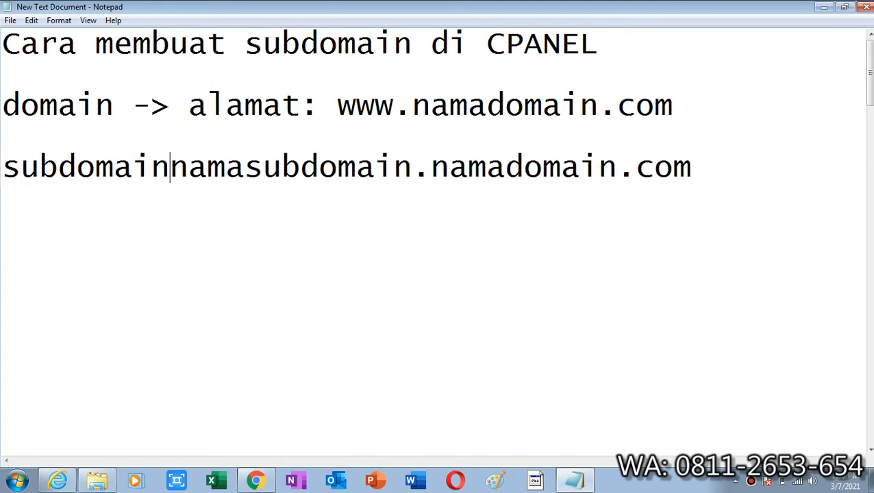
{"action": "type", "text": ">"}
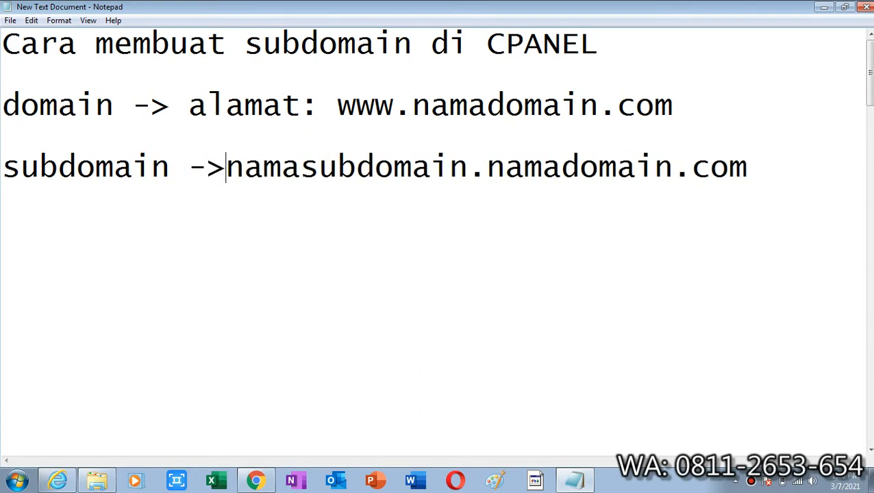
{"action": "key", "text": "Down"}
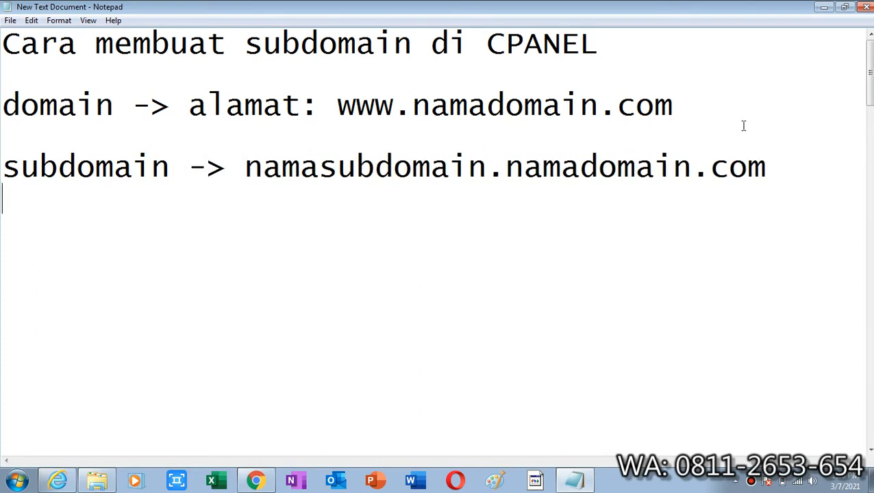
{"action": "left_click", "coordinate": [780, 169]}
{"action": "key", "text": "Return"}
{"action": "type", "text": "www.si"}
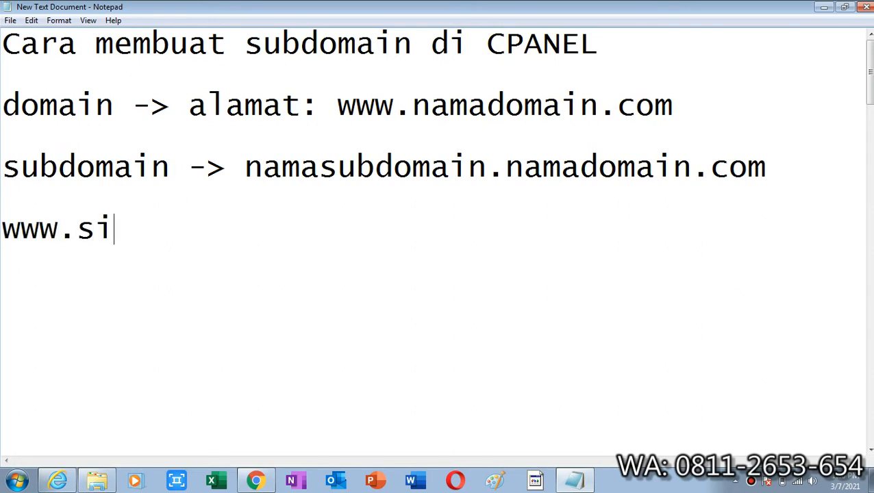
{"action": "type", "text": "nergiaupdat"}
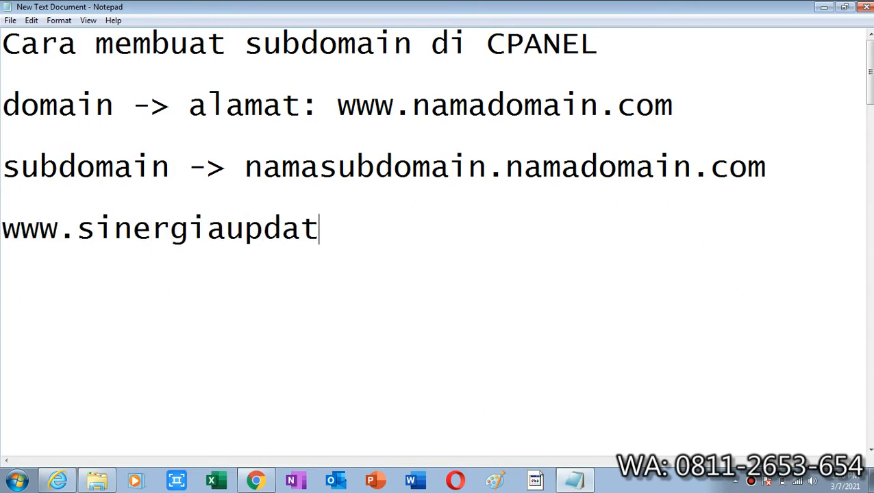
{"action": "type", "text": "e.com"}
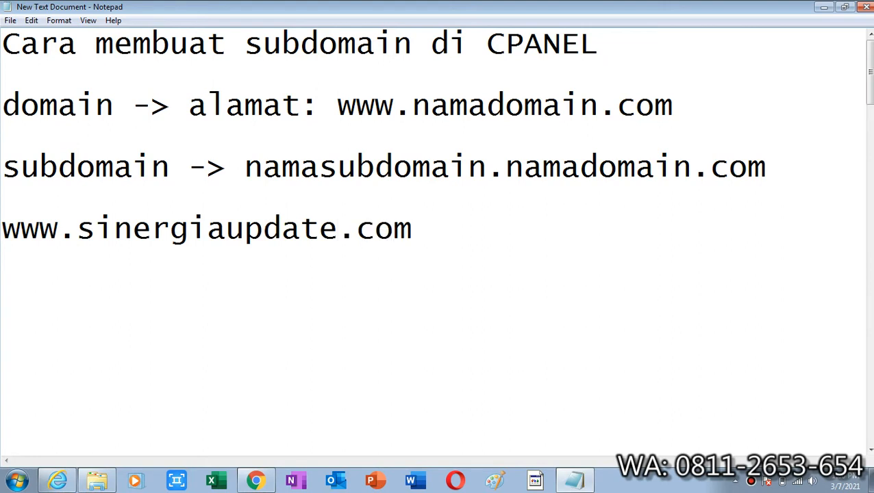
Add the example subdomain "member.sinergiaupdate.com" below the example domain, separated by a blank line
{"action": "key", "text": "Return"}
{"action": "key", "text": "Return"}
{"action": "type", "text": "member"}
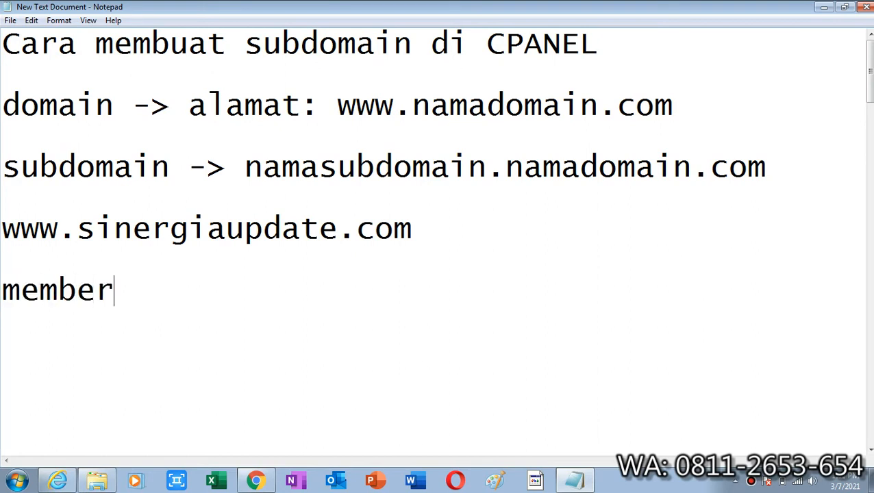
{"action": "type", "text": ".sinergi"}
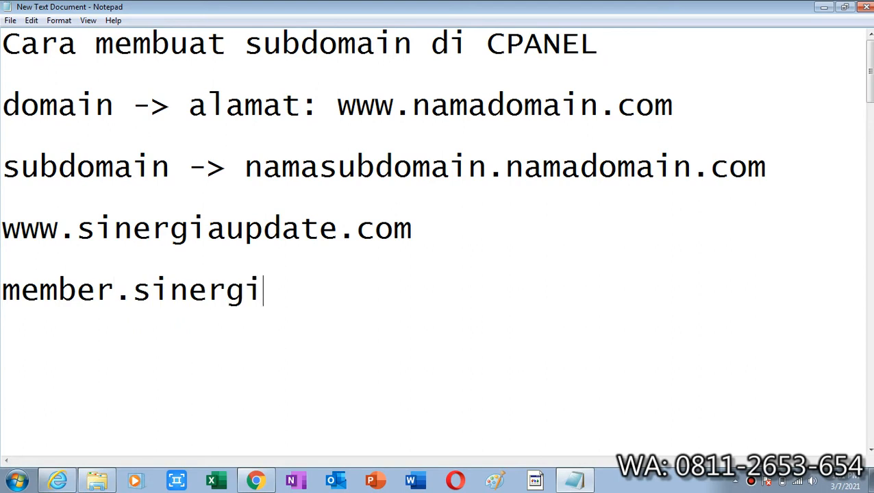
{"action": "type", "text": "aupdate"}
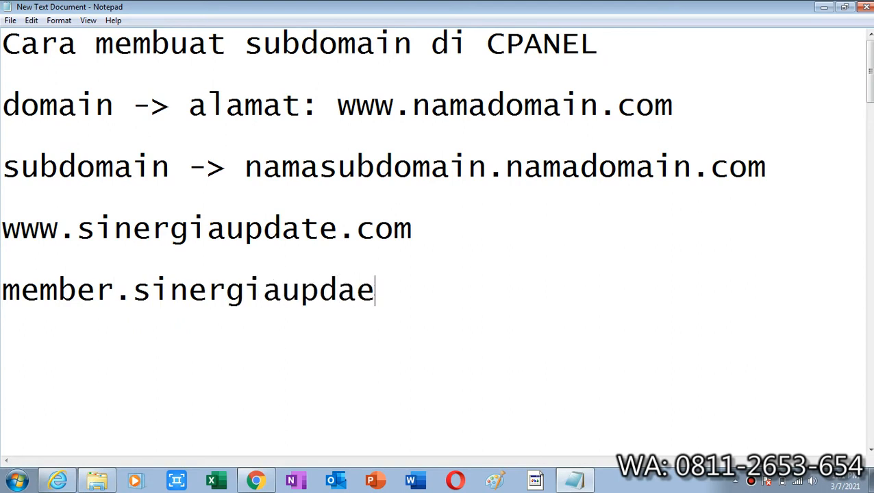
{"action": "key", "text": "BackSpace"}
{"action": "type", "text": "te"}
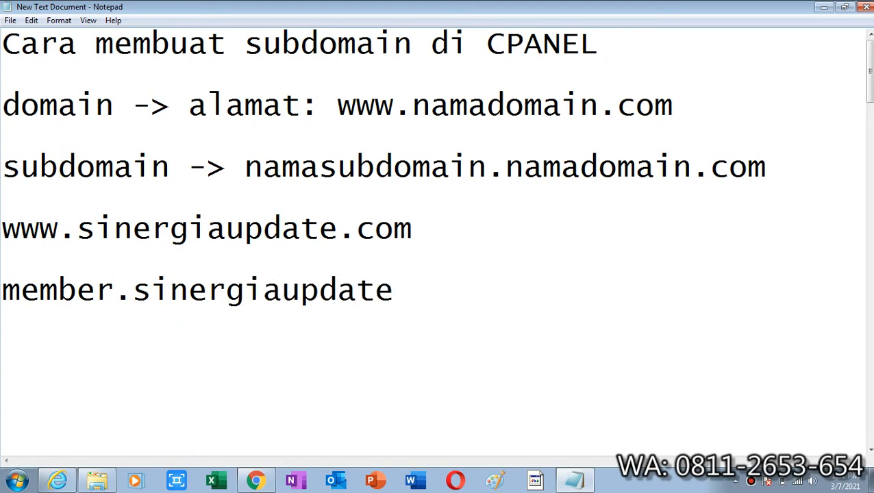
{"action": "type", "text": ".com"}
{"action": "key", "text": "Return"}
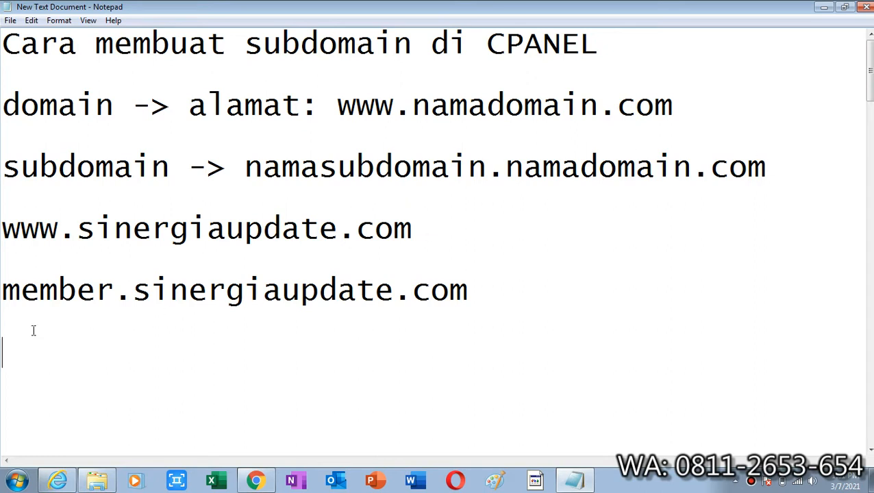
Highlight the example domain and the example subdomain lines in turn to compare the two addresses
{"action": "left_click", "coordinate": [6, 231]}
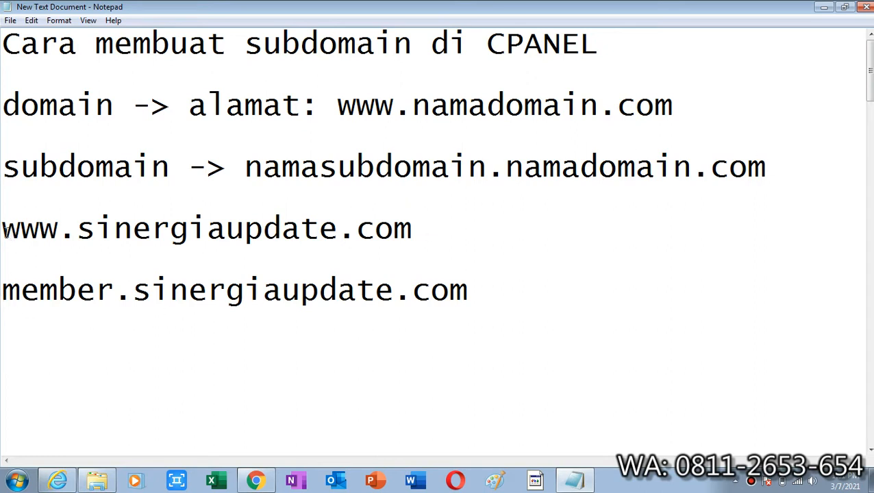
{"action": "left_click", "coordinate": [430, 232], "text": "shift"}
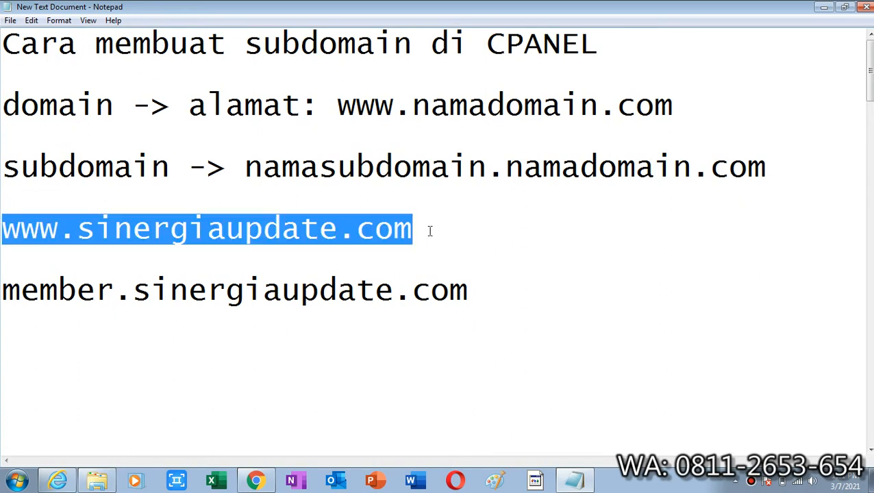
{"action": "left_click", "coordinate": [62, 309]}
{"action": "left_click", "coordinate": [5, 293]}
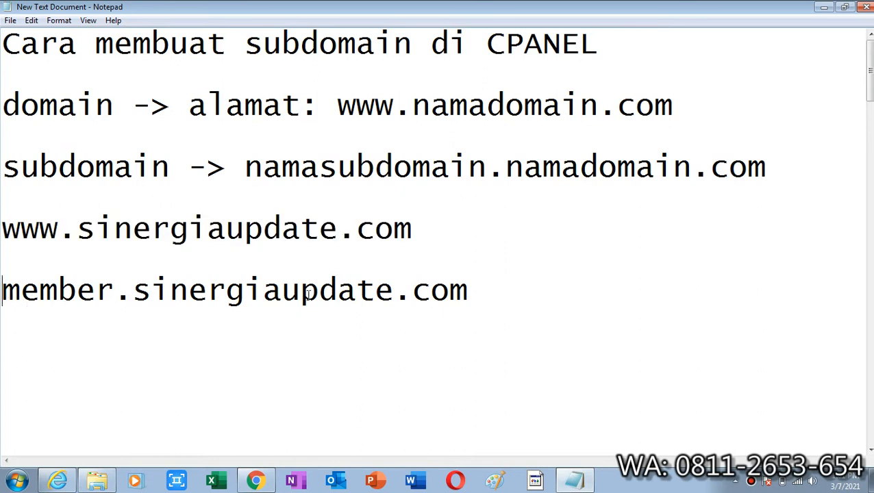
{"action": "left_click", "coordinate": [480, 302]}
{"action": "left_click", "coordinate": [6, 291], "text": "shift"}
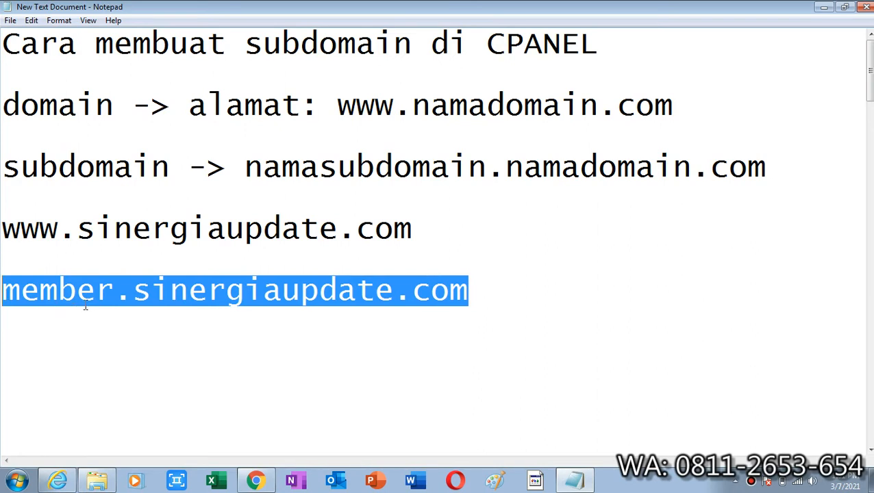
{"action": "left_click", "coordinate": [9, 227]}
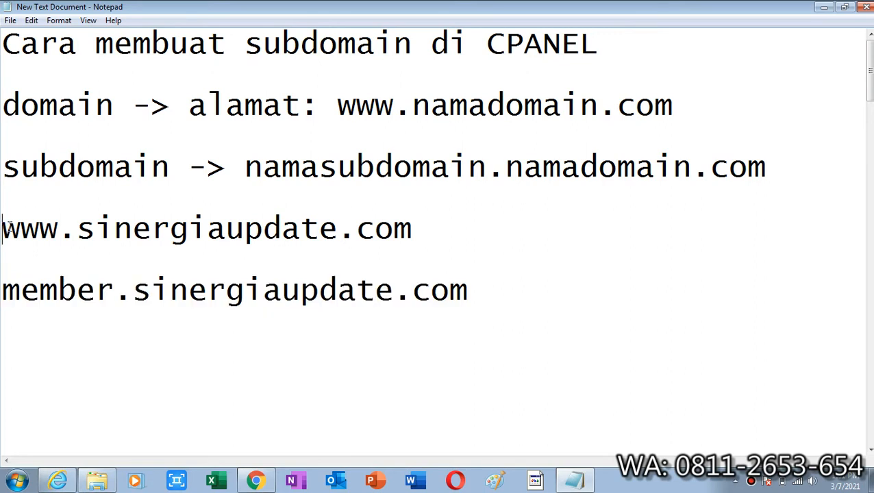
{"action": "left_click", "coordinate": [437, 226], "text": "shift"}
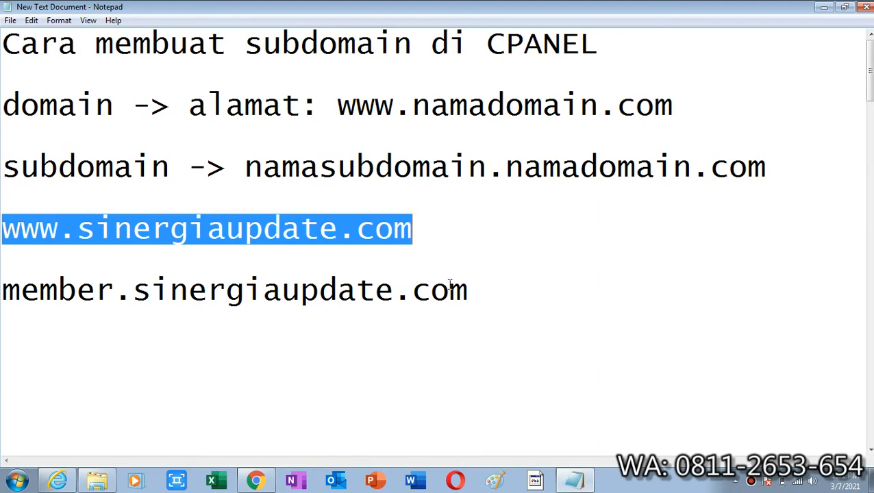
Switch to cPanel in Chrome and open the Subdomains page from the Domains section
{"action": "left_click", "coordinate": [255, 481]}
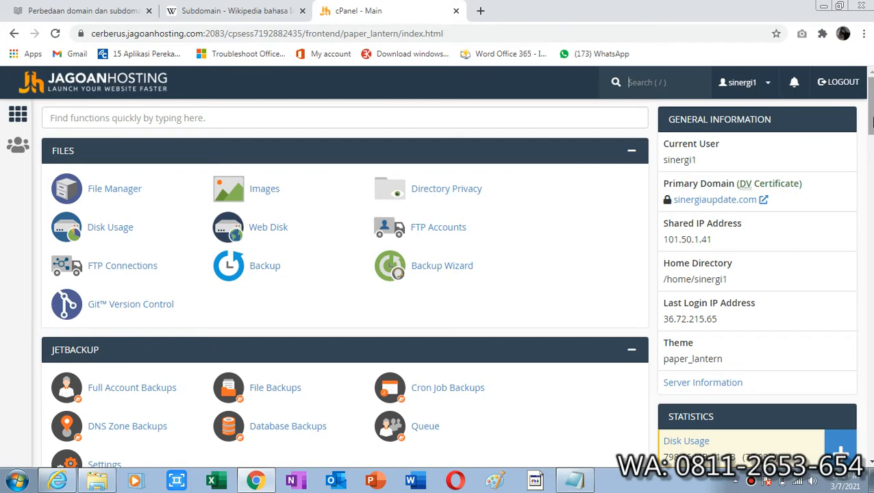
{"action": "scroll", "coordinate": [739, 293], "scroll_direction": "down", "scroll_amount": 3}
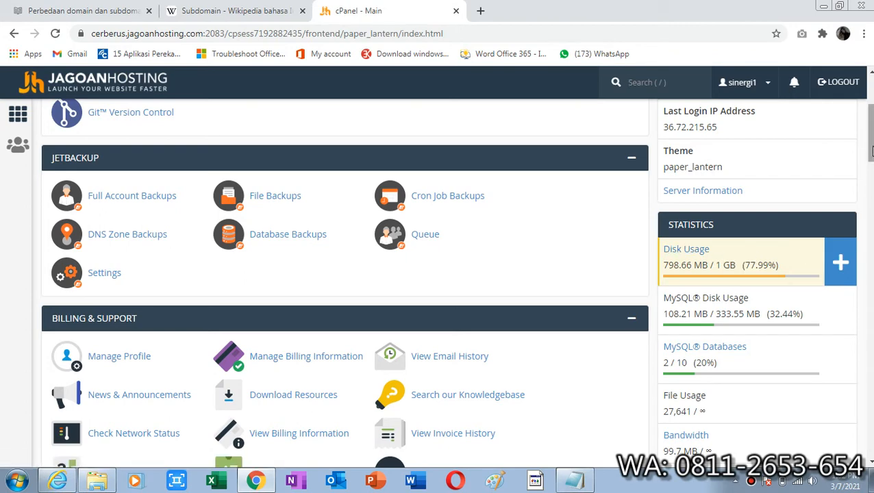
{"action": "left_click_drag", "start_coordinate": [873, 151], "coordinate": [872, 156]}
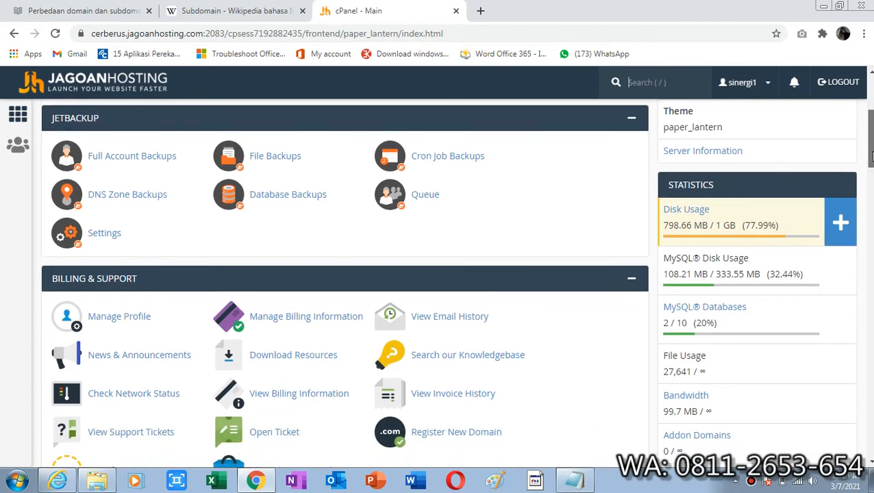
{"action": "mouse_move", "coordinate": [872, 156]}
{"action": "left_mouse_down"}
{"action": "mouse_move", "coordinate": [872, 198]}
{"action": "mouse_move", "coordinate": [872, 159]}
{"action": "left_mouse_up"}
{"action": "left_click_drag", "start_coordinate": [871, 154], "coordinate": [871, 155]}
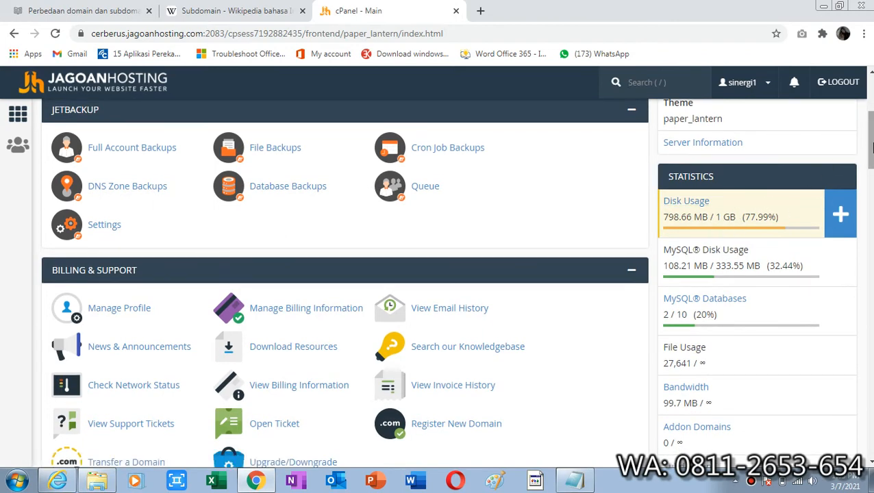
{"action": "left_click_drag", "start_coordinate": [871, 150], "coordinate": [871, 103]}
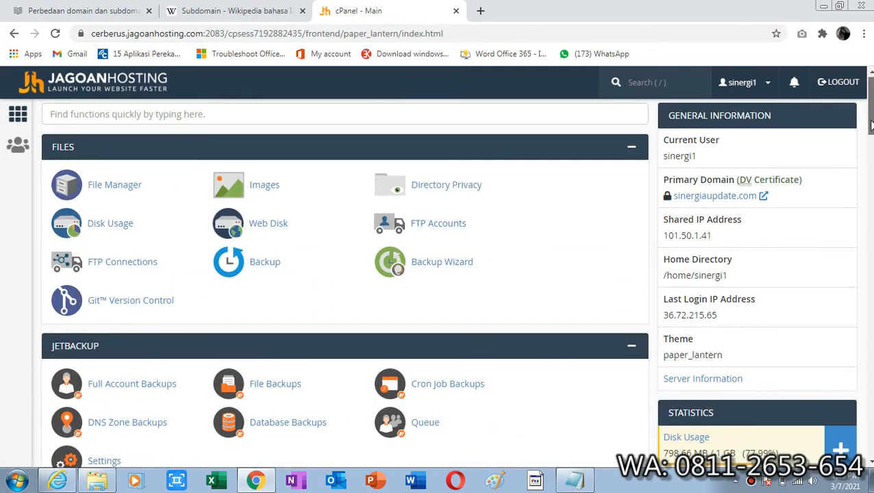
{"action": "left_click_drag", "start_coordinate": [871, 120], "coordinate": [870, 227]}
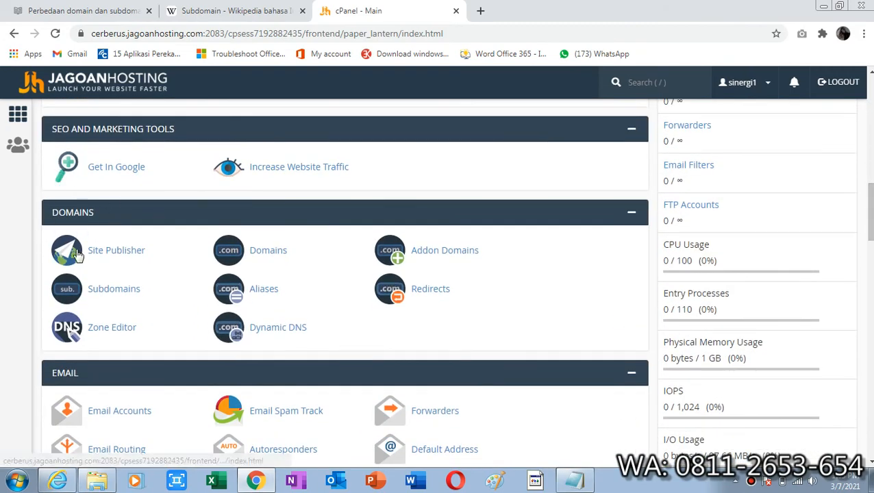
{"action": "left_click", "coordinate": [115, 297]}
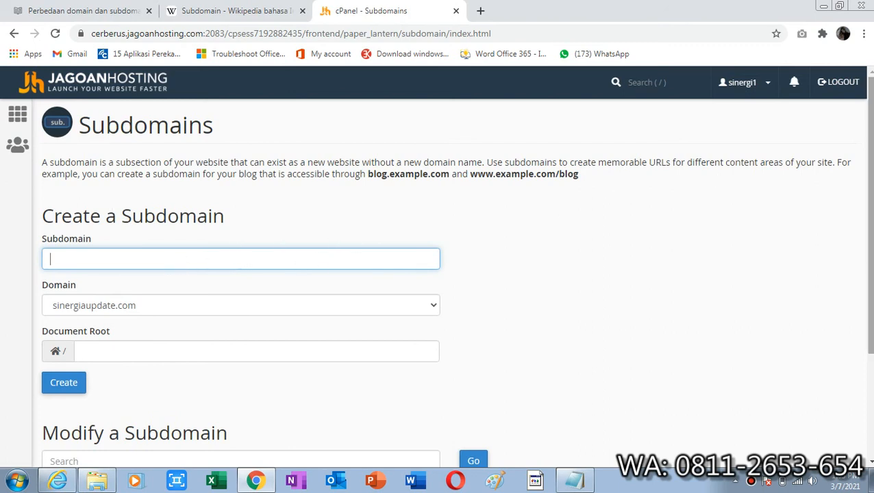
Create the subdomain "kelas" under the domain sinergiaupdate.com
{"action": "scroll", "coordinate": [455, 274], "scroll_direction": "down", "scroll_amount": 3}
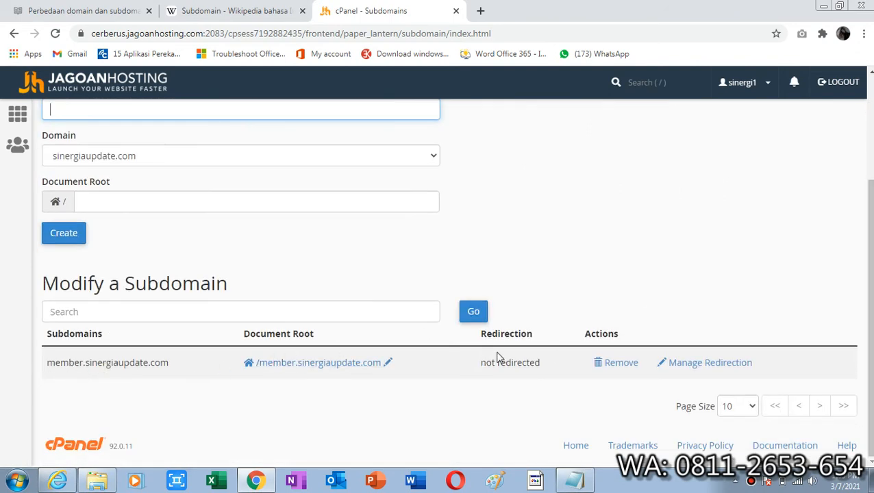
{"action": "scroll", "coordinate": [868, 240], "scroll_direction": "up", "scroll_amount": 1}
{"action": "scroll", "coordinate": [868, 240], "scroll_direction": "up", "scroll_amount": 2}
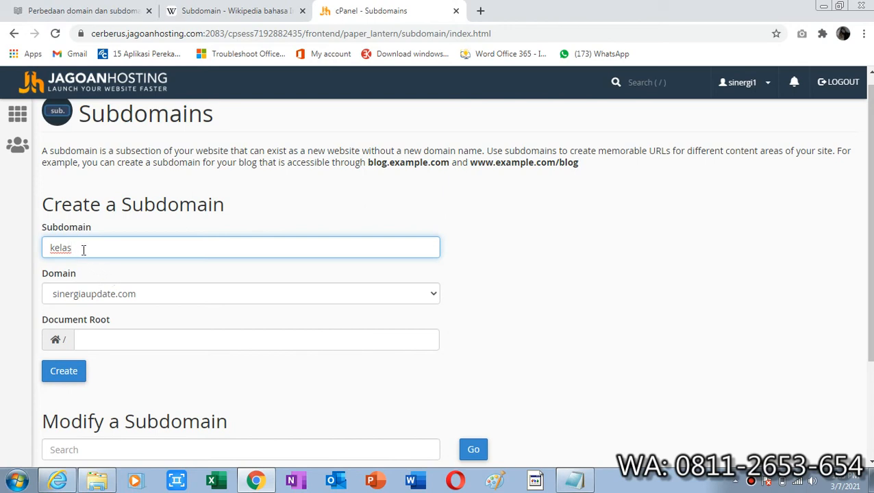
{"action": "left_click", "coordinate": [71, 373]}
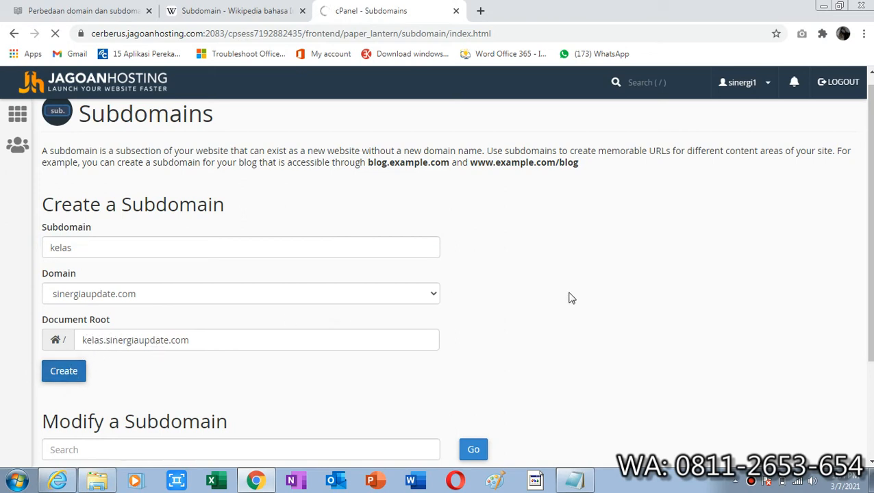
{"action": "scroll", "coordinate": [456, 274], "scroll_direction": "down", "scroll_amount": 2}
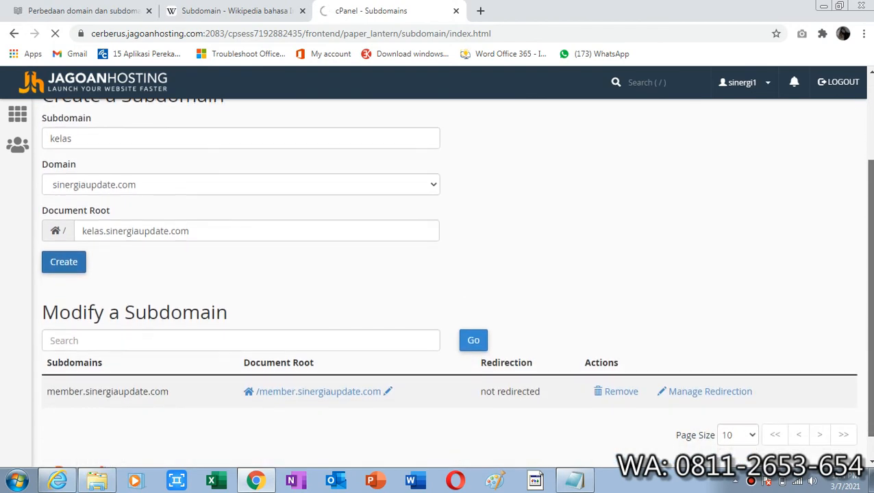
{"action": "scroll", "coordinate": [456, 283], "scroll_direction": "down", "scroll_amount": 1}
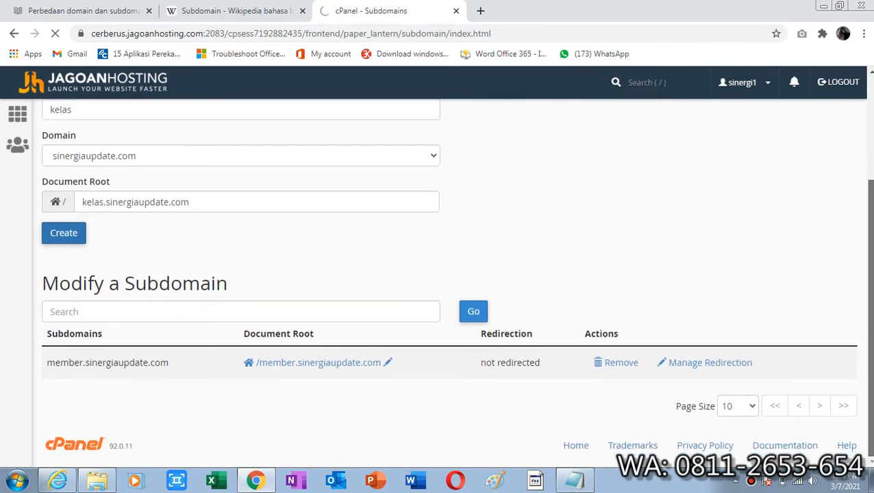
{"action": "scroll", "coordinate": [478, 103], "scroll_direction": "up", "scroll_amount": 2}
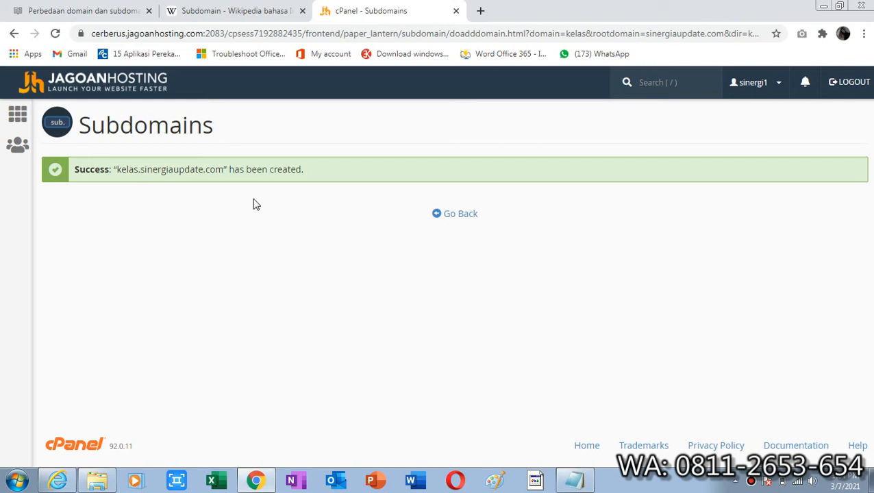
Return to the subdomain list and open the document root folder of kelas.sinergiaupdate.com
{"action": "left_click", "coordinate": [470, 219]}
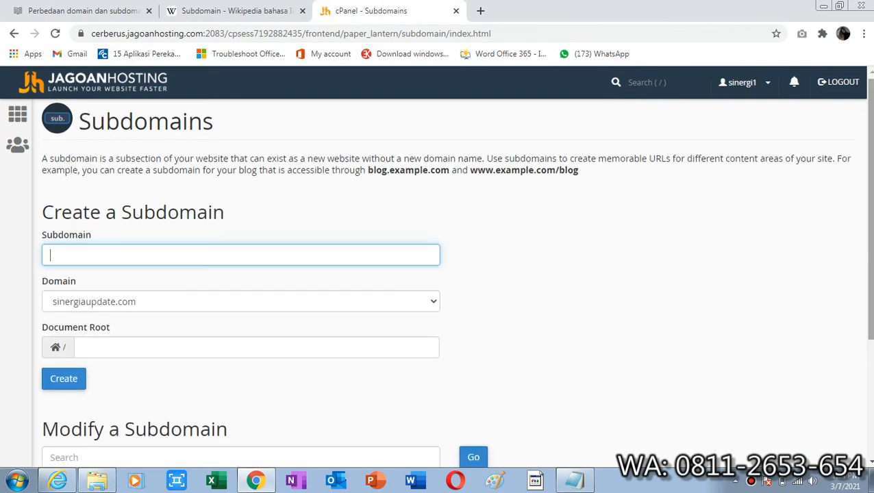
{"action": "scroll", "coordinate": [452, 274], "scroll_direction": "down", "scroll_amount": 2}
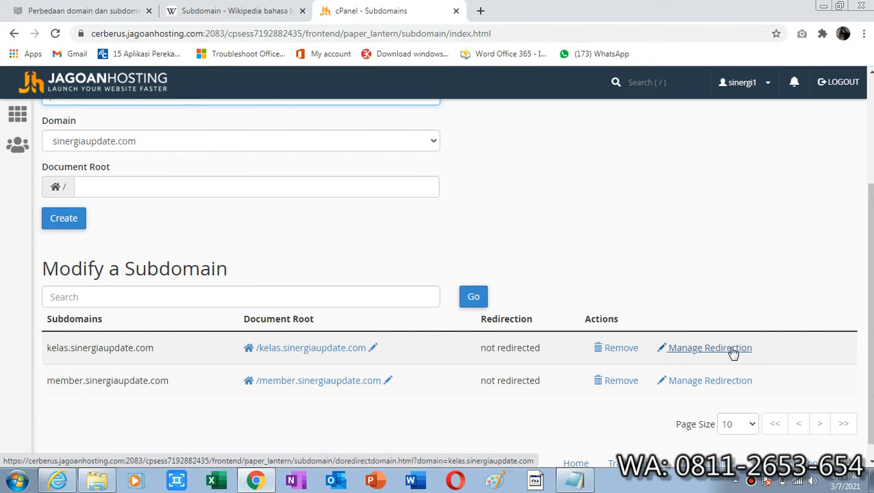
{"action": "left_click", "coordinate": [319, 352]}
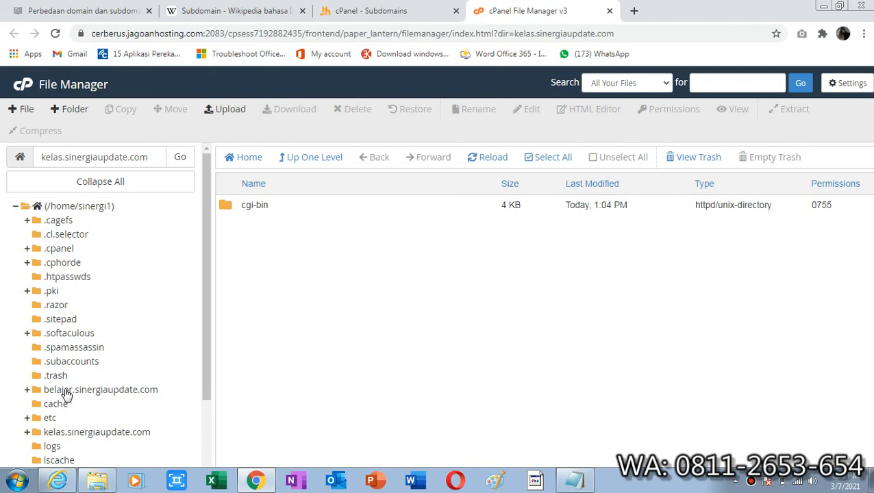
Visit kelas.sinergiaupdate.com in a new browser tab
{"action": "left_click", "coordinate": [634, 10]}
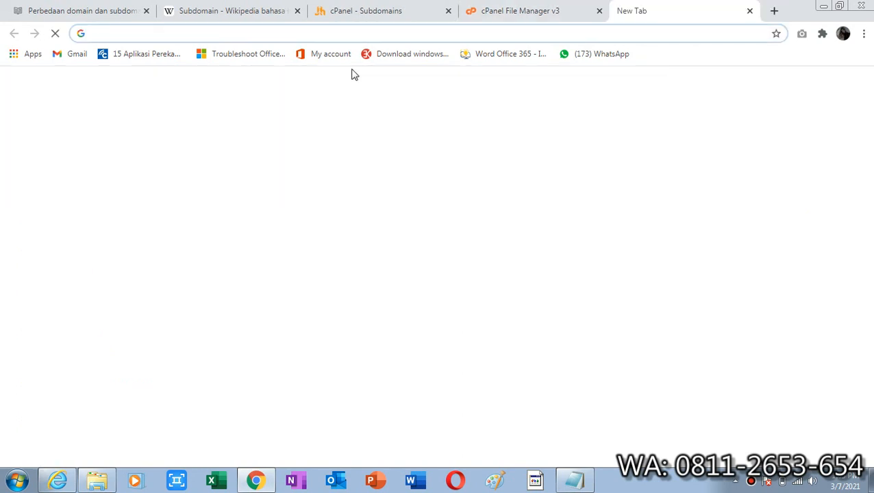
{"action": "type", "text": "kelas.s"}
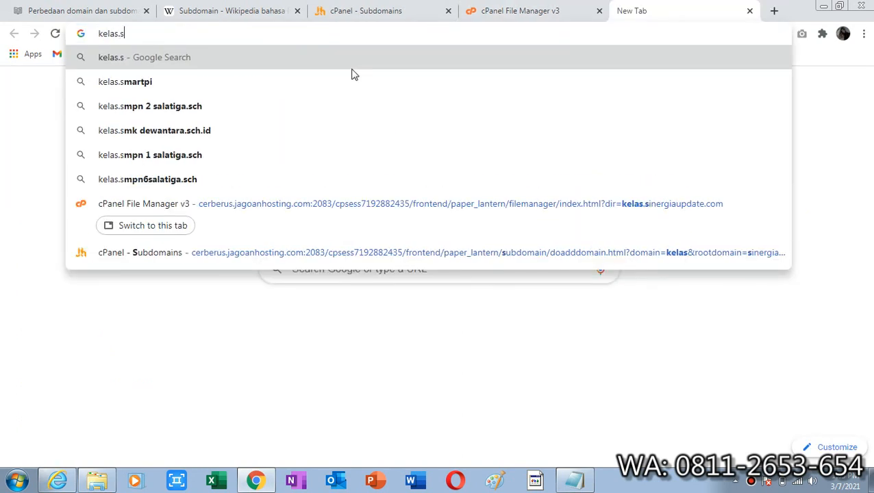
{"action": "type", "text": "inergiau"}
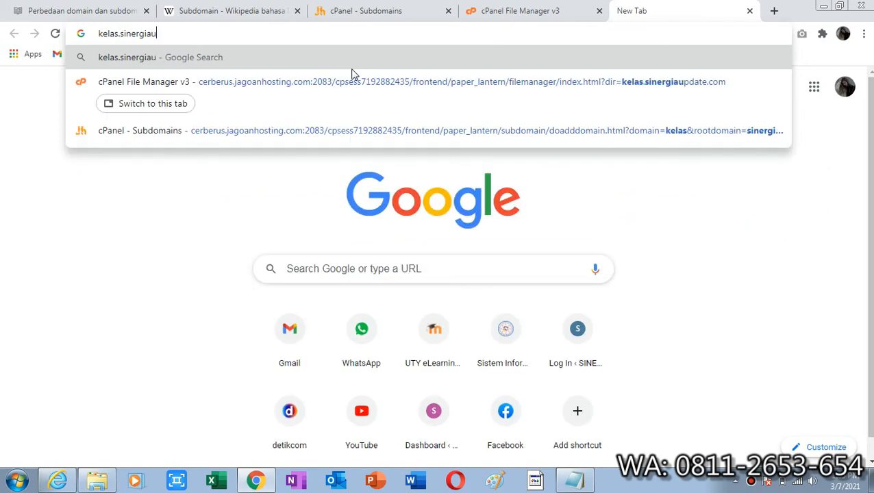
{"action": "type", "text": "pdate.com"}
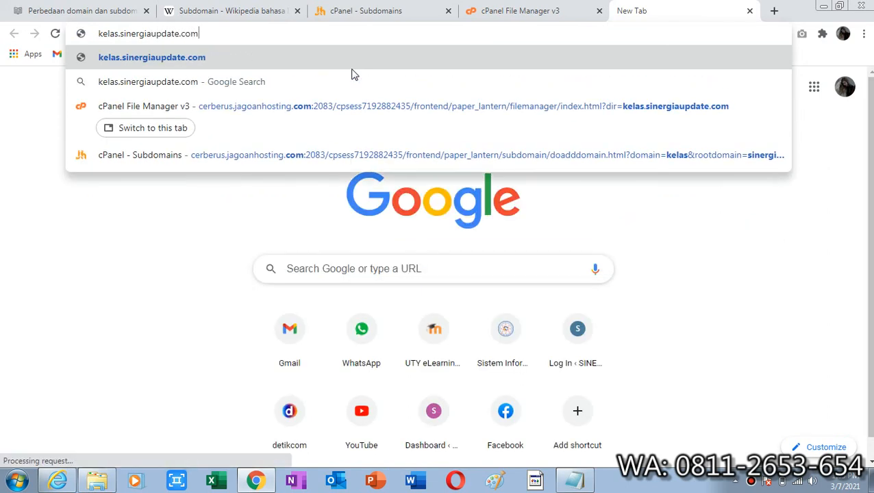
{"action": "key", "text": "Return"}
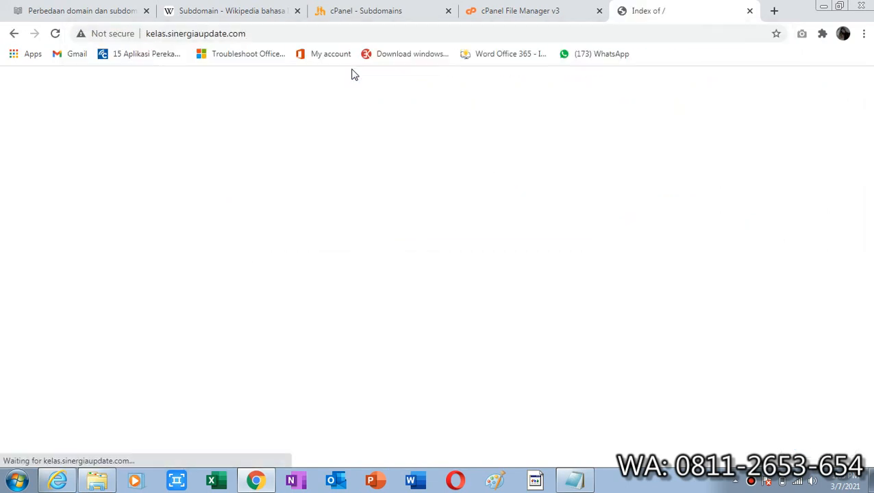